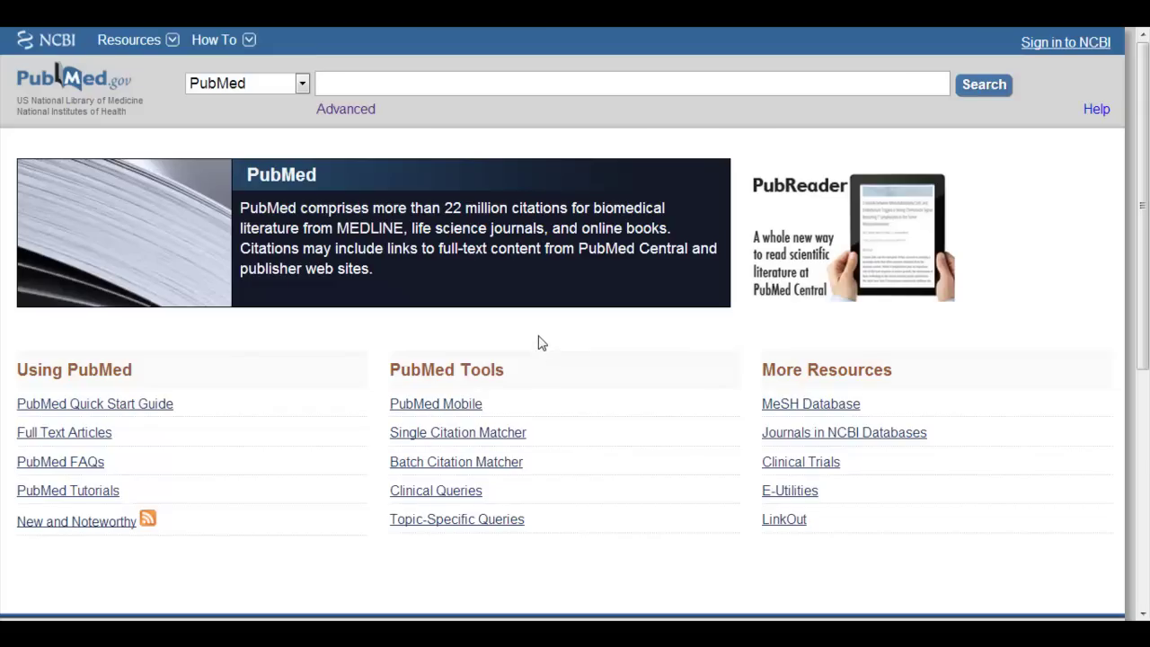
- Search the PubMed database for Soda Pop without quotation marks
click(353, 83)
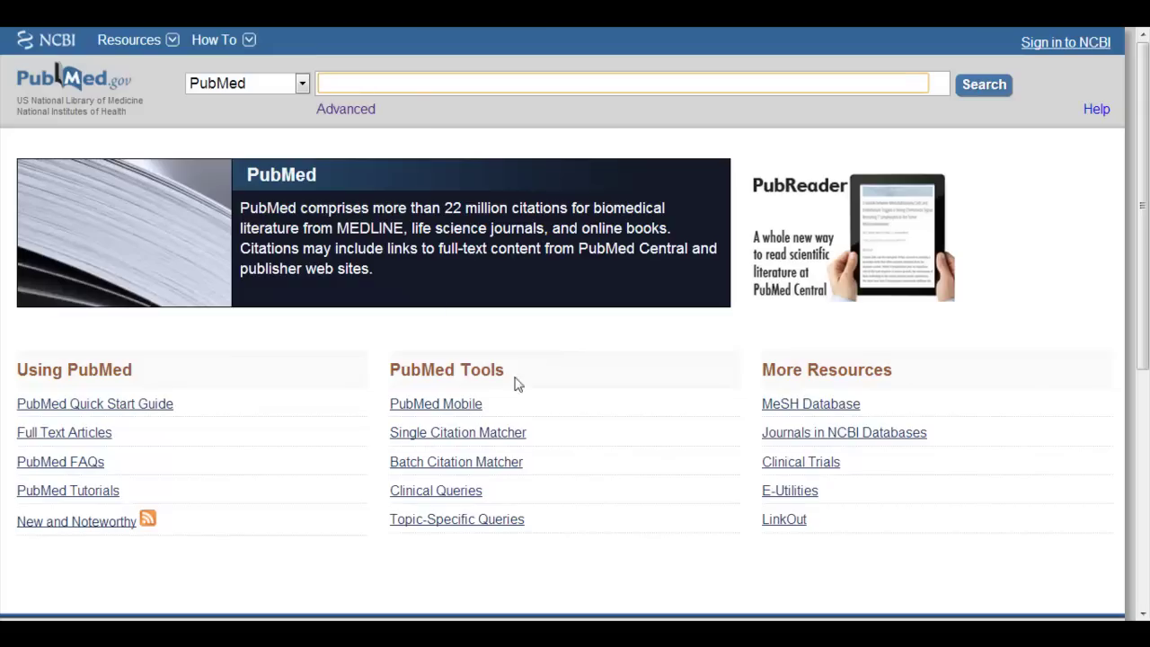
text(Soda )
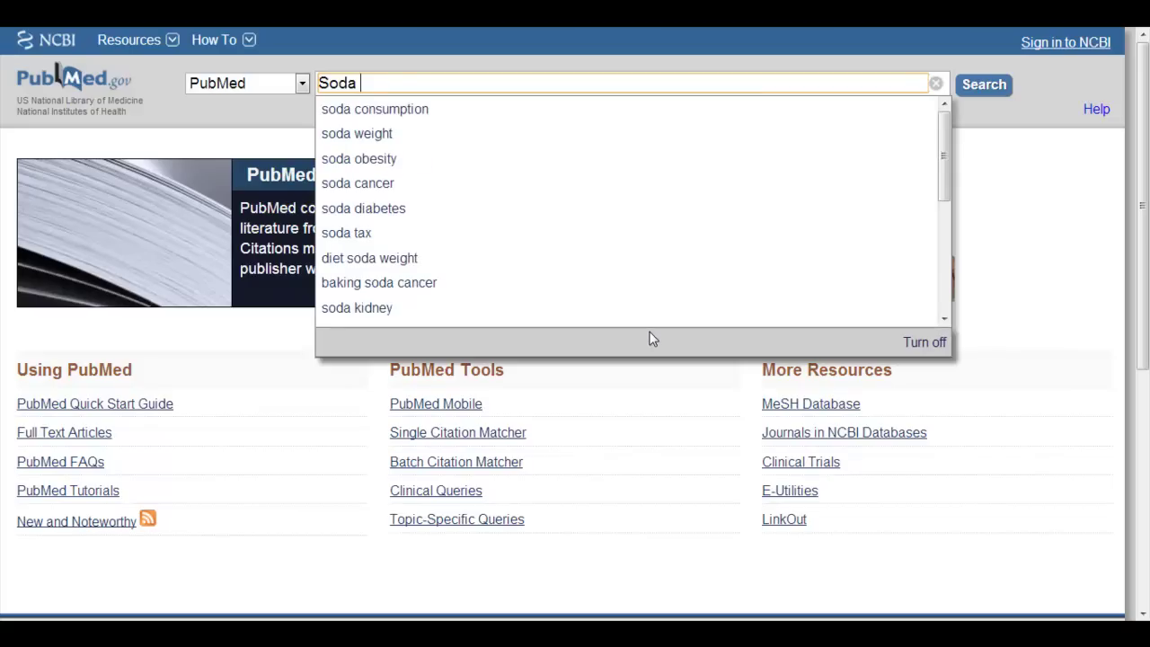
text(O)
key(BackSpace)
text(Pop)
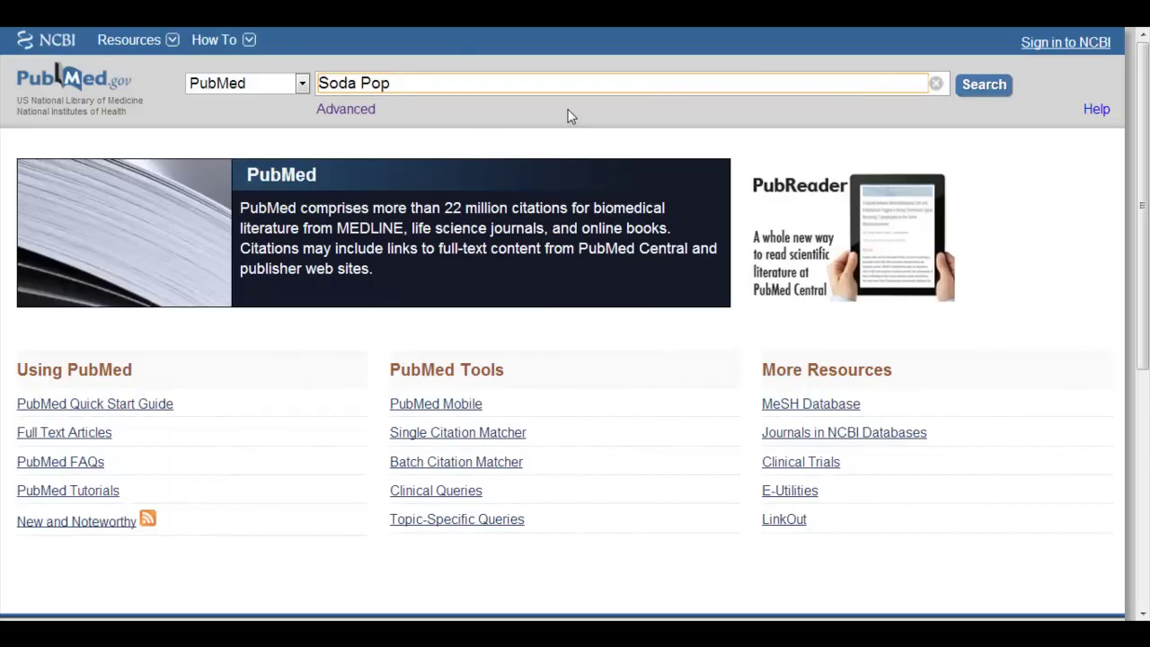
click(986, 85)
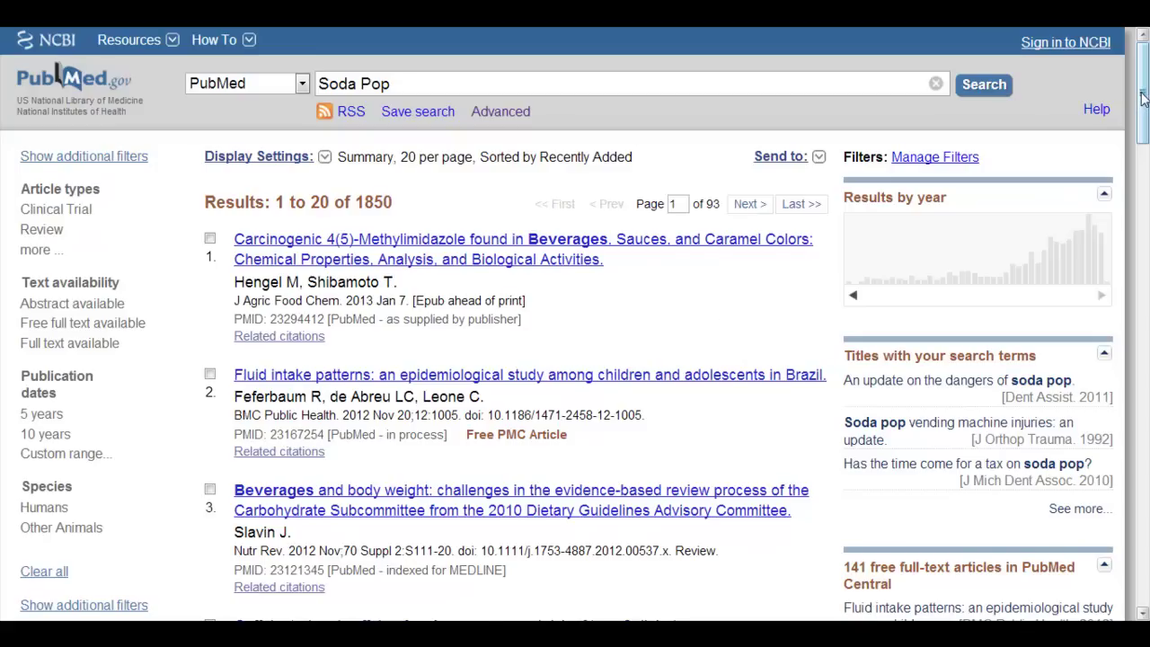
- Review the full query translation of the Soda Pop search in a new tab, and return to the results list
drag(1143, 99, 1138, 229)
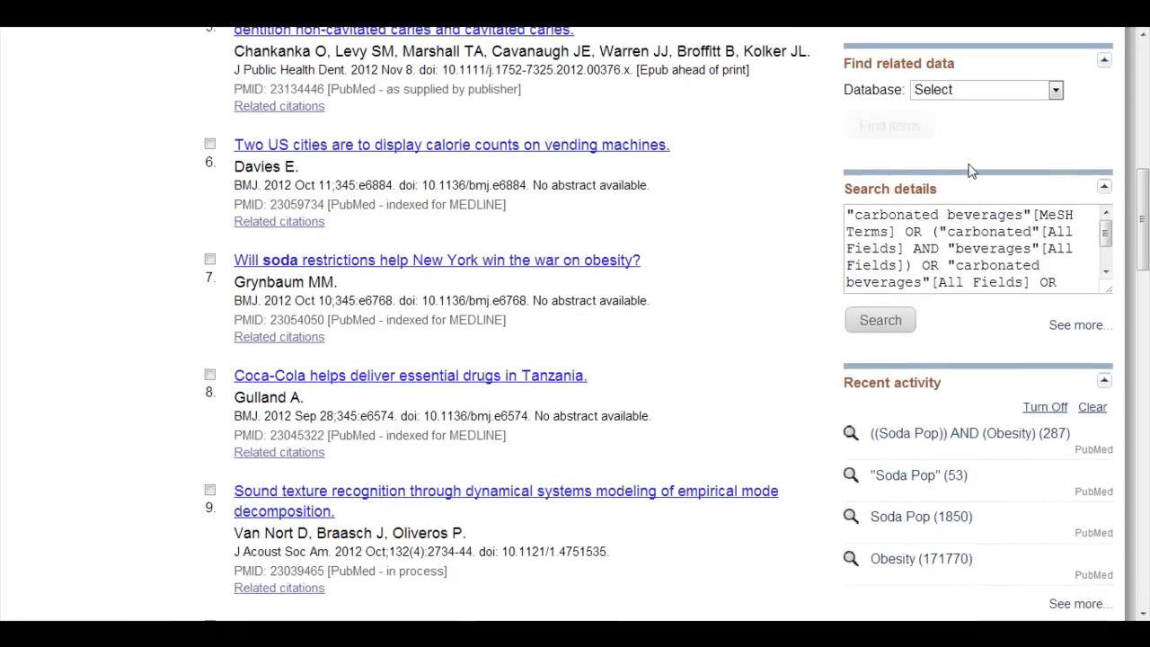
right_click(1074, 333)
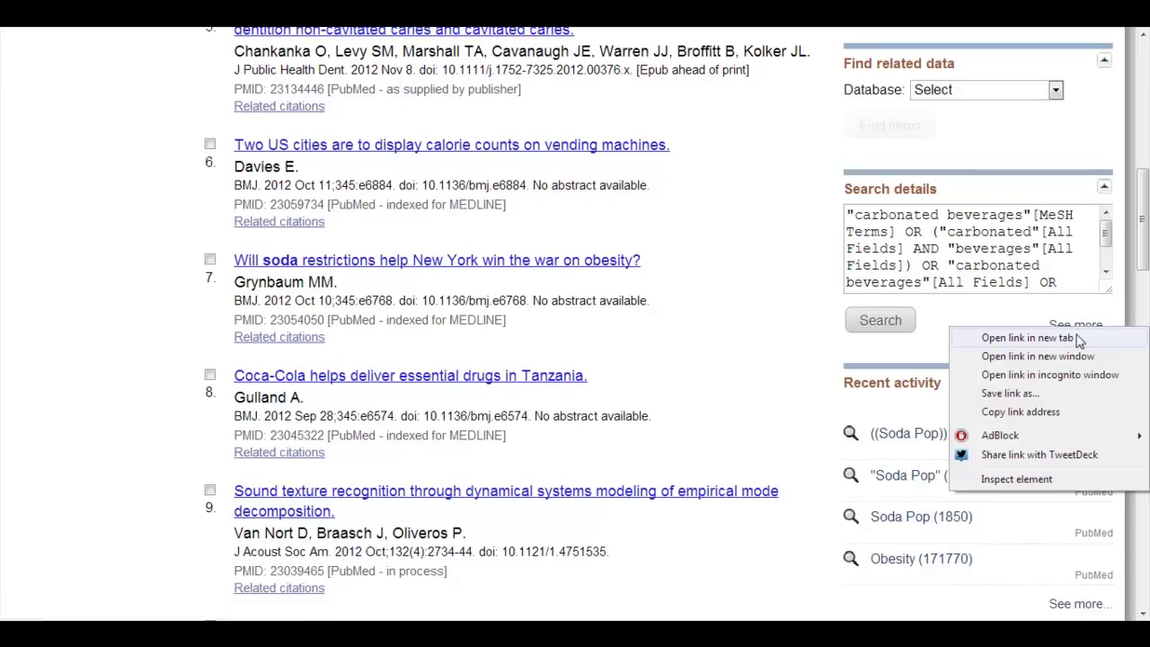
click(1078, 335)
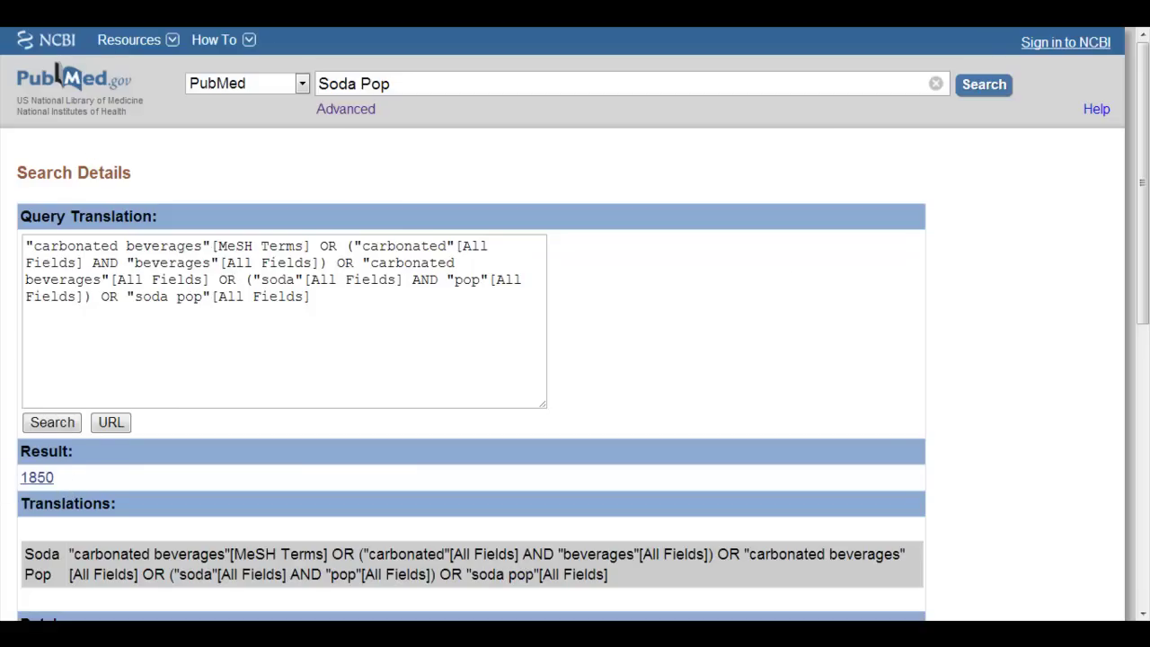
key(alt+Left)
- Search for the exact phrase "Soda Pop" in quotation marks and check its search details
scroll(818, 235, up, 3)
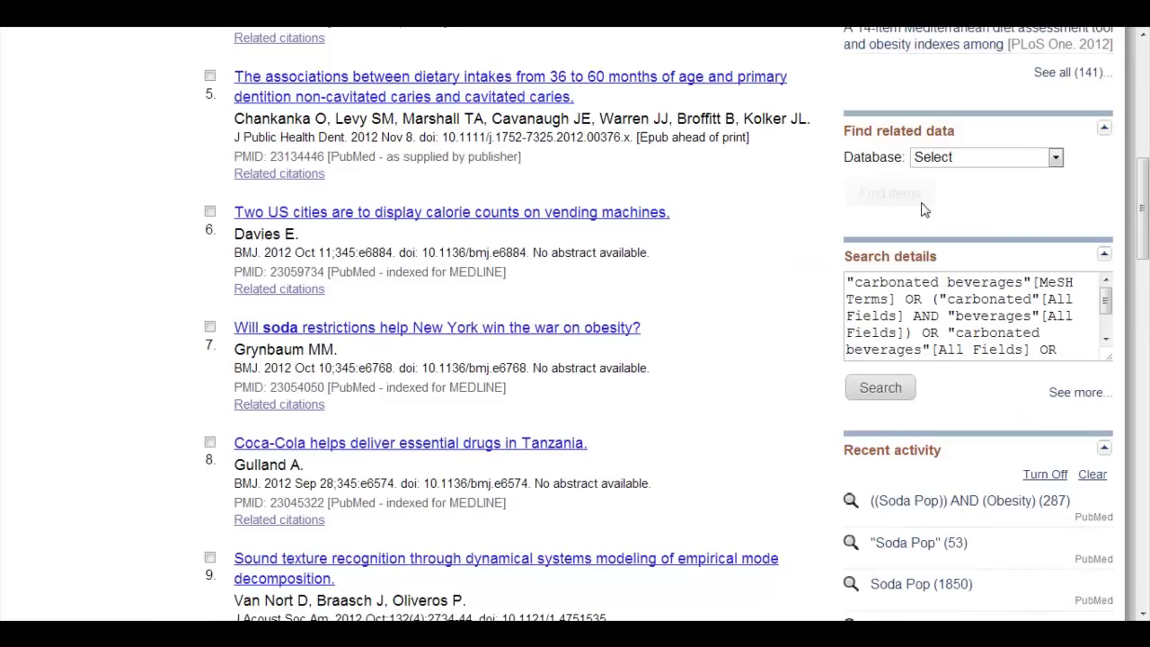
scroll(818, 236, up, 8)
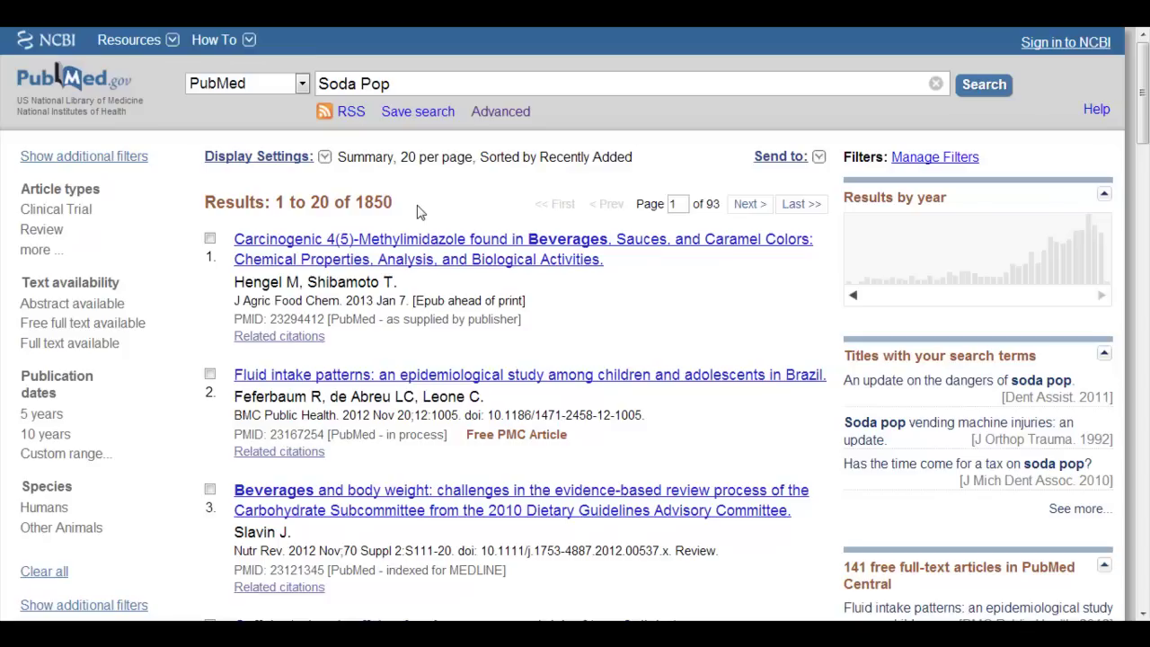
click(323, 80)
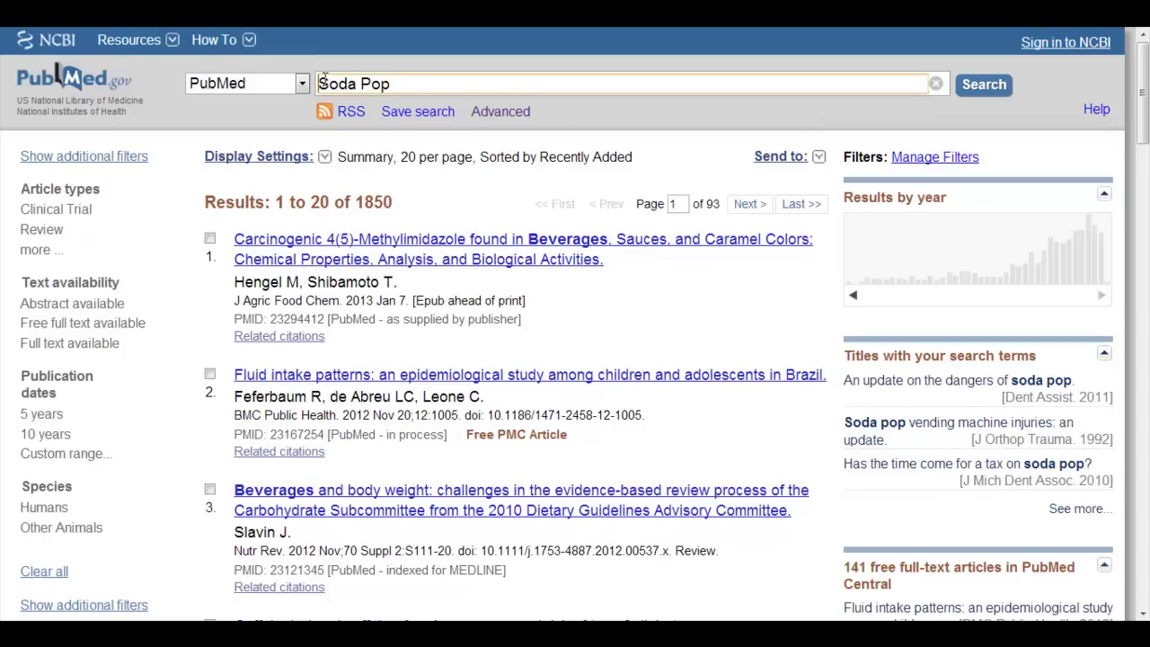
text(")
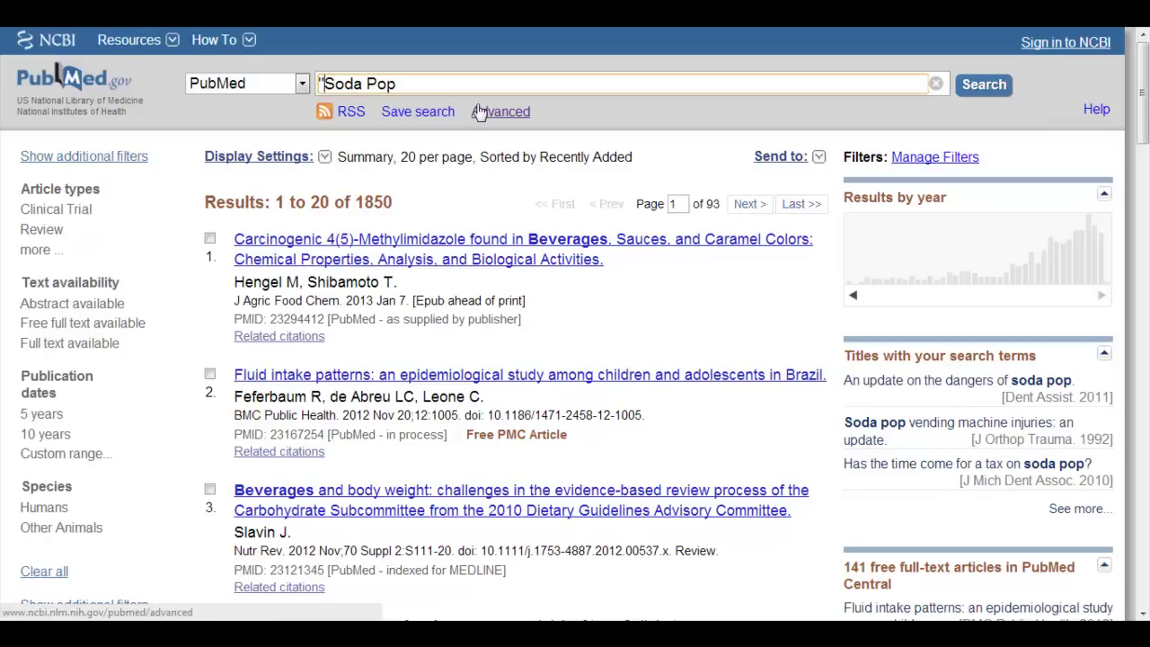
click(421, 84)
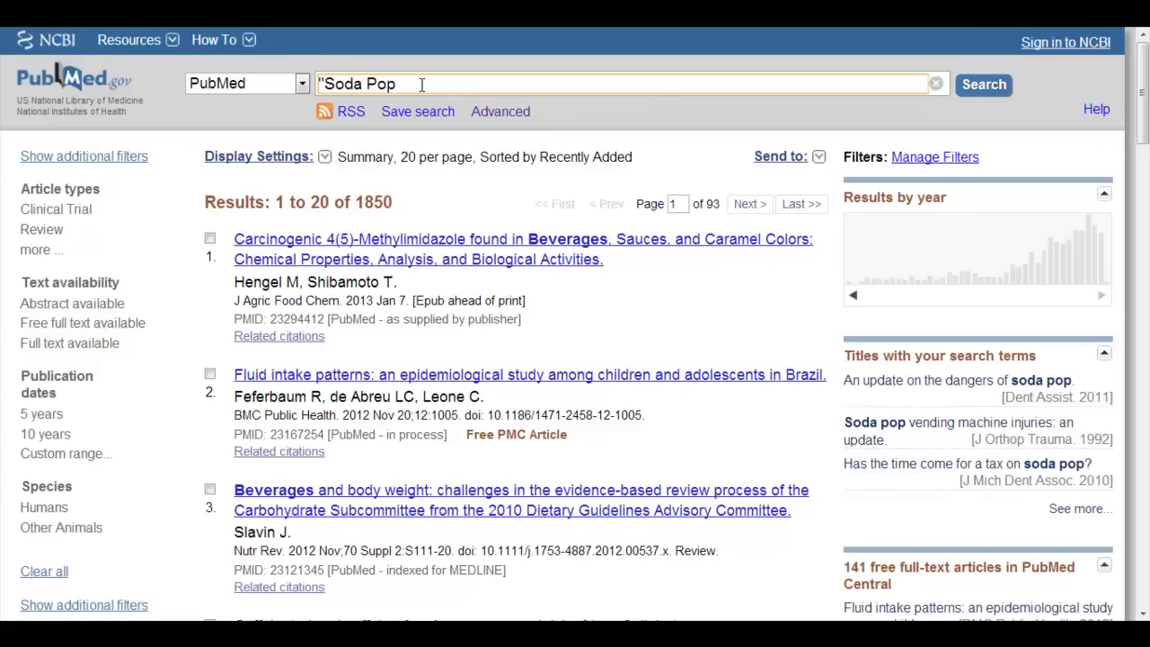
text(")
click(983, 85)
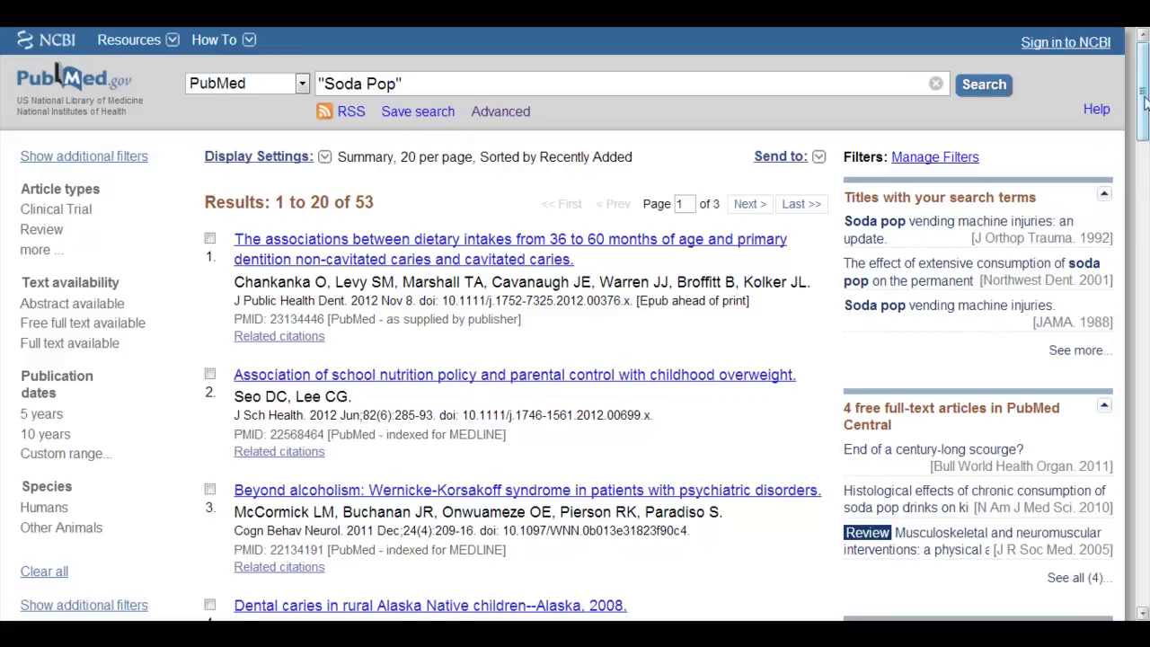
drag(1144, 95, 1147, 185)
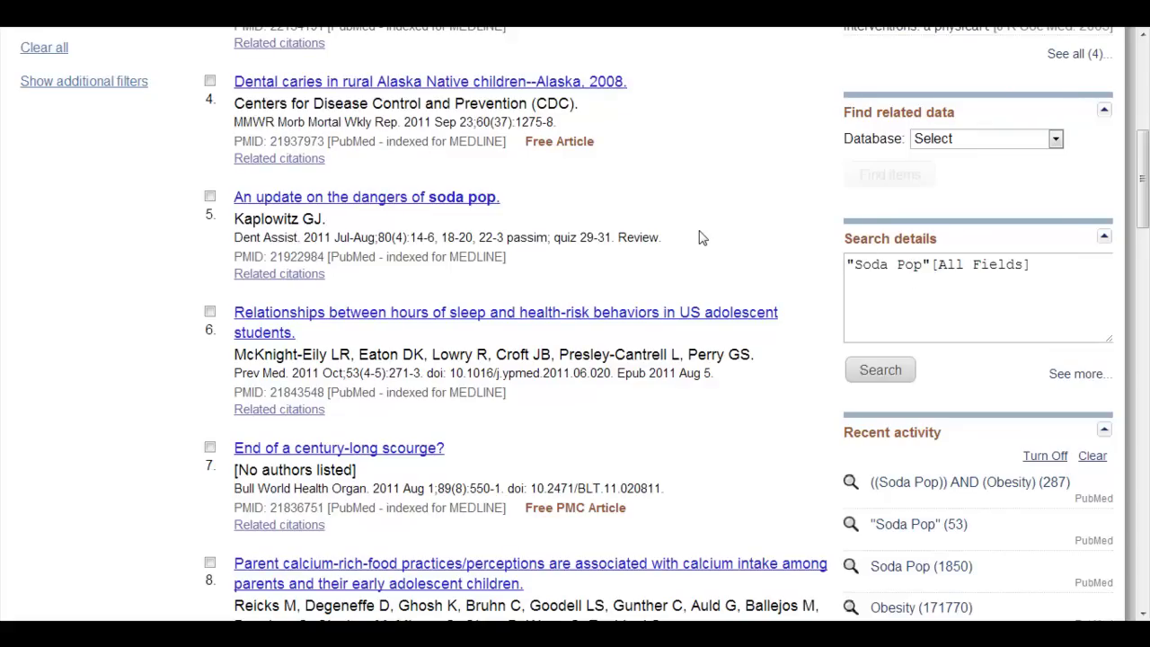
- Replace the quoted phrase with Obesity and run that search
drag(1138, 146, 1146, 63)
drag(423, 80, 315, 74)
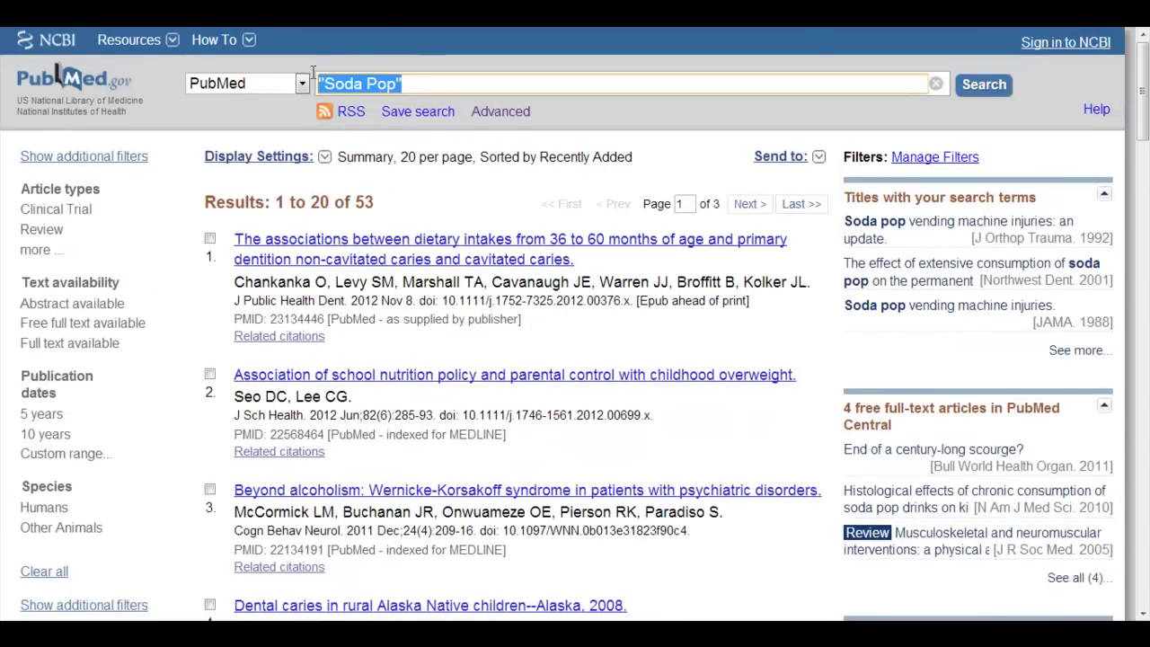
key(Delete)
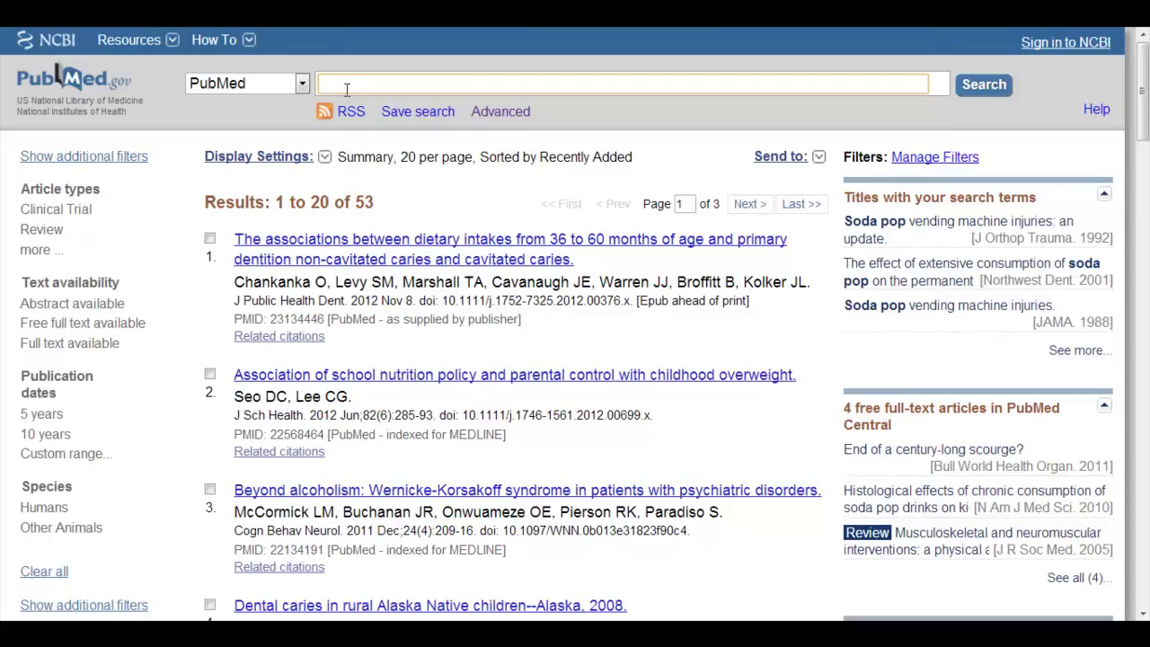
text(Obesity)
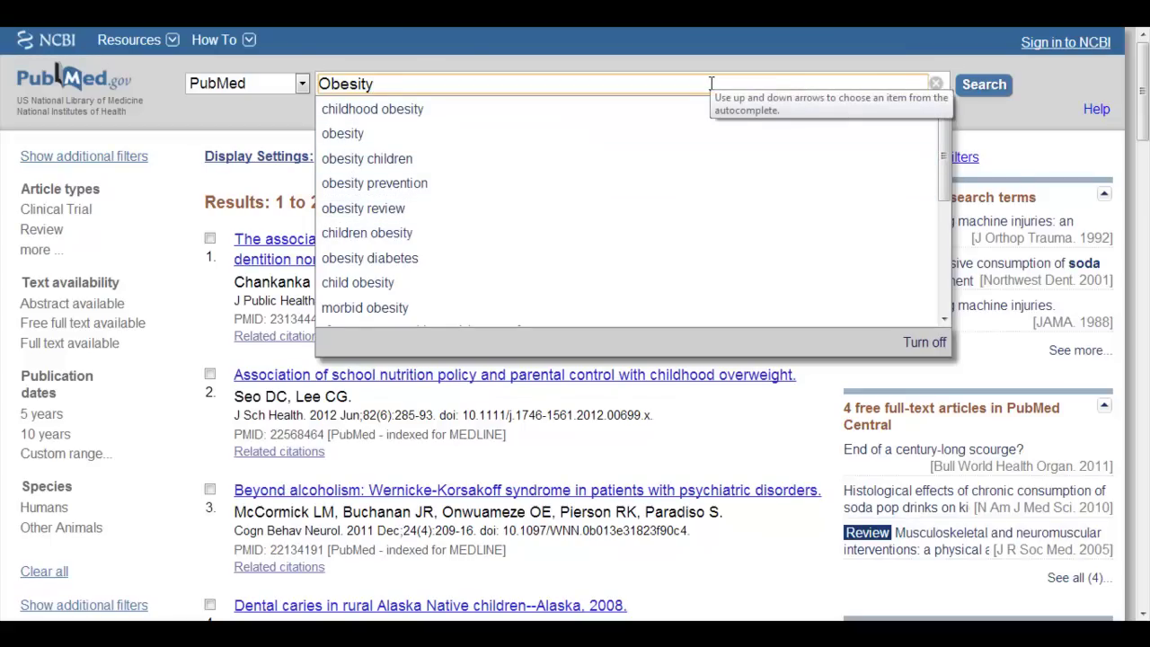
click(985, 85)
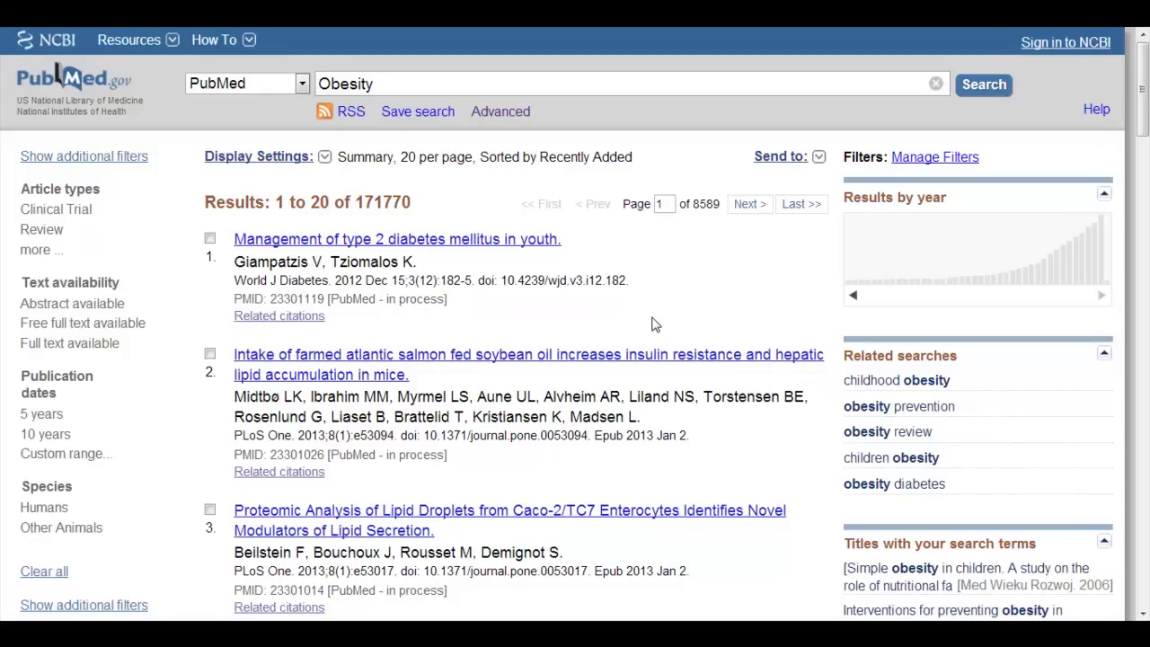
- In the Advanced Search Builder, combine the unquoted Soda Pop search #1 with the Obesity search #3 using AND, and add it to the history
click(499, 117)
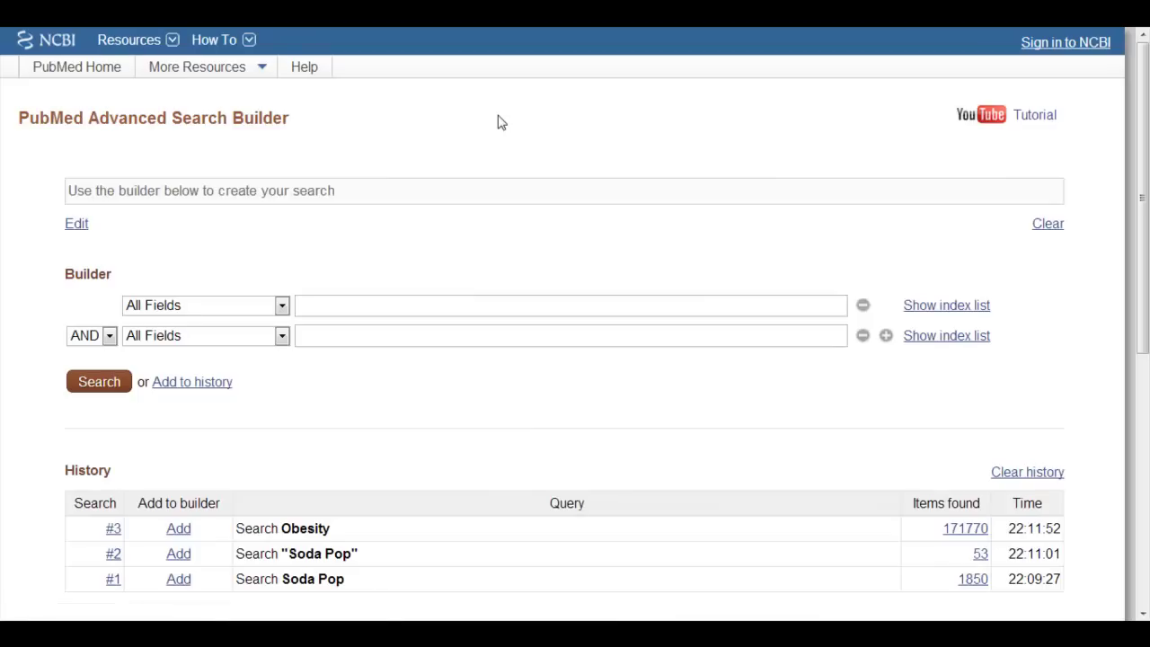
scroll(500, 122, down, 1)
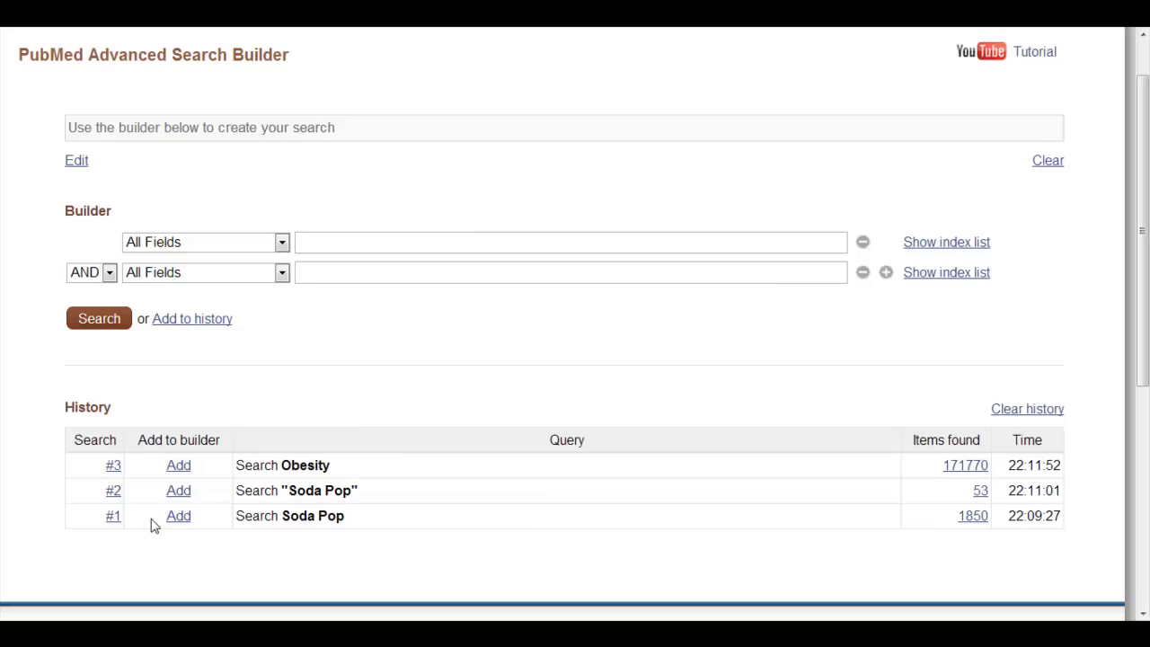
click(177, 518)
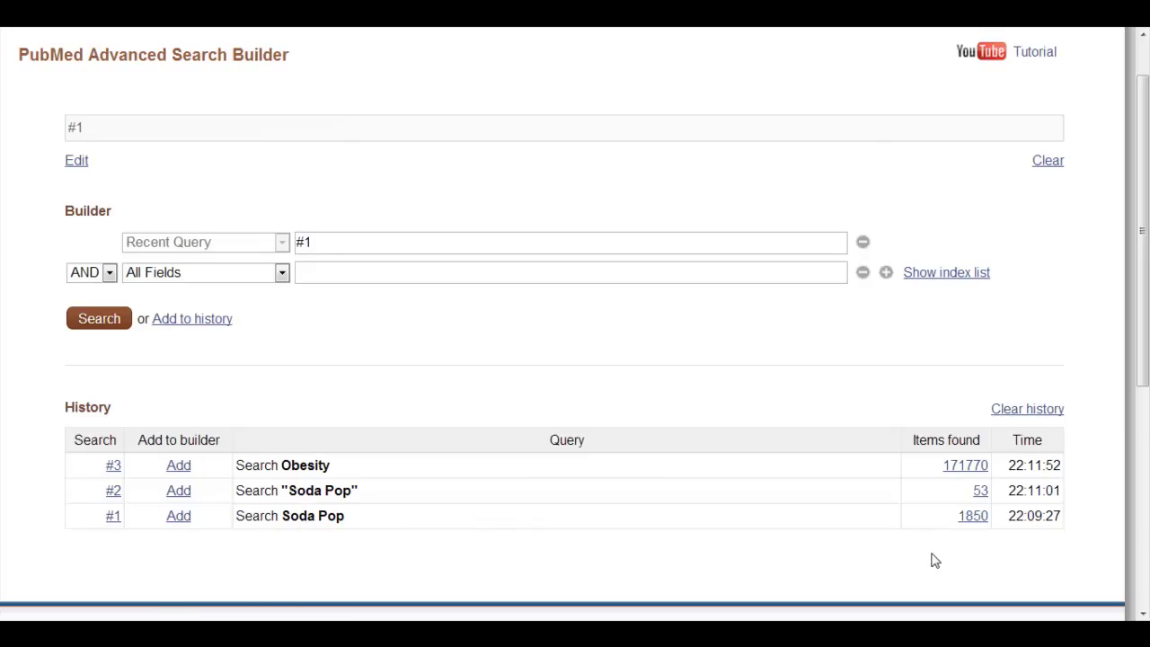
click(179, 465)
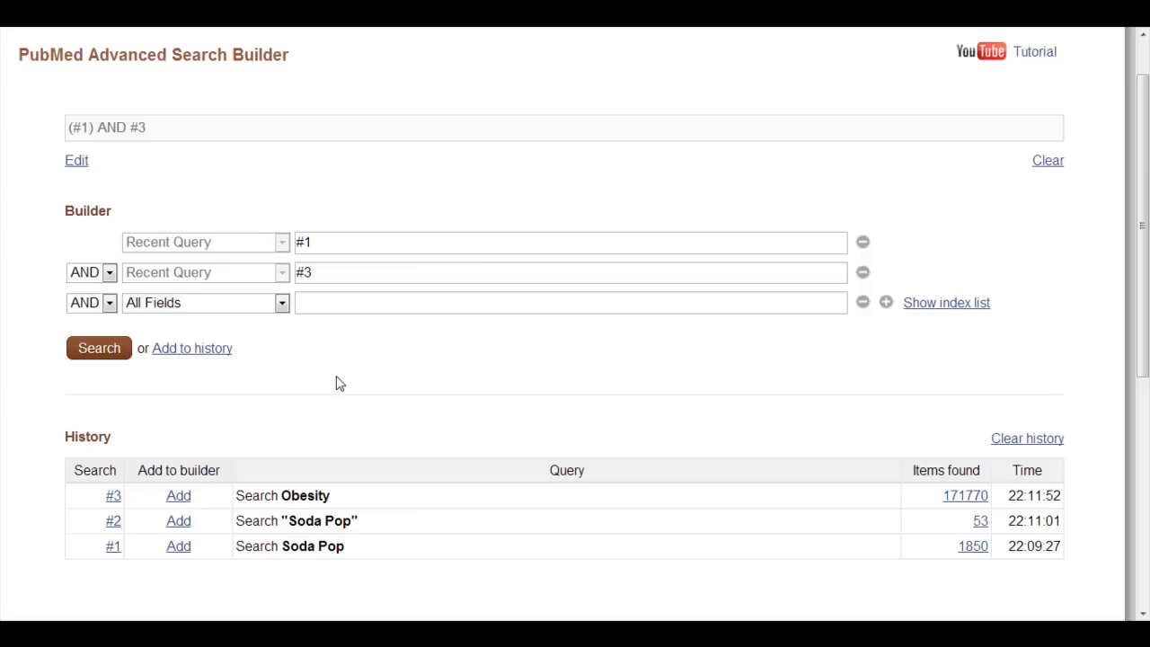
click(110, 274)
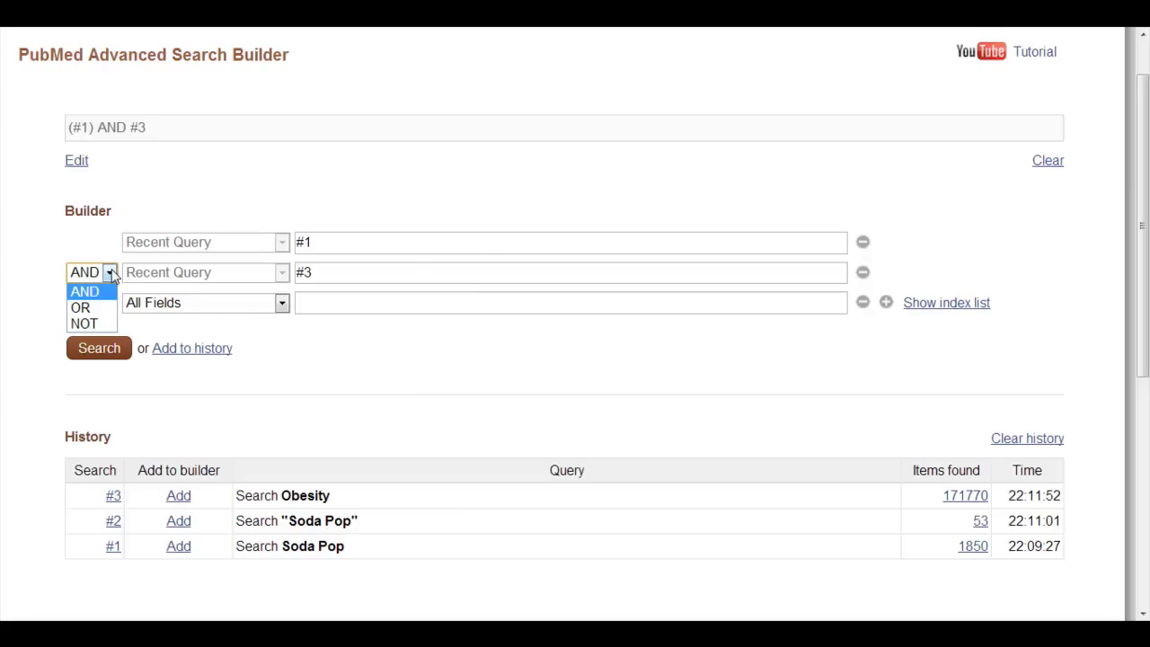
click(88, 291)
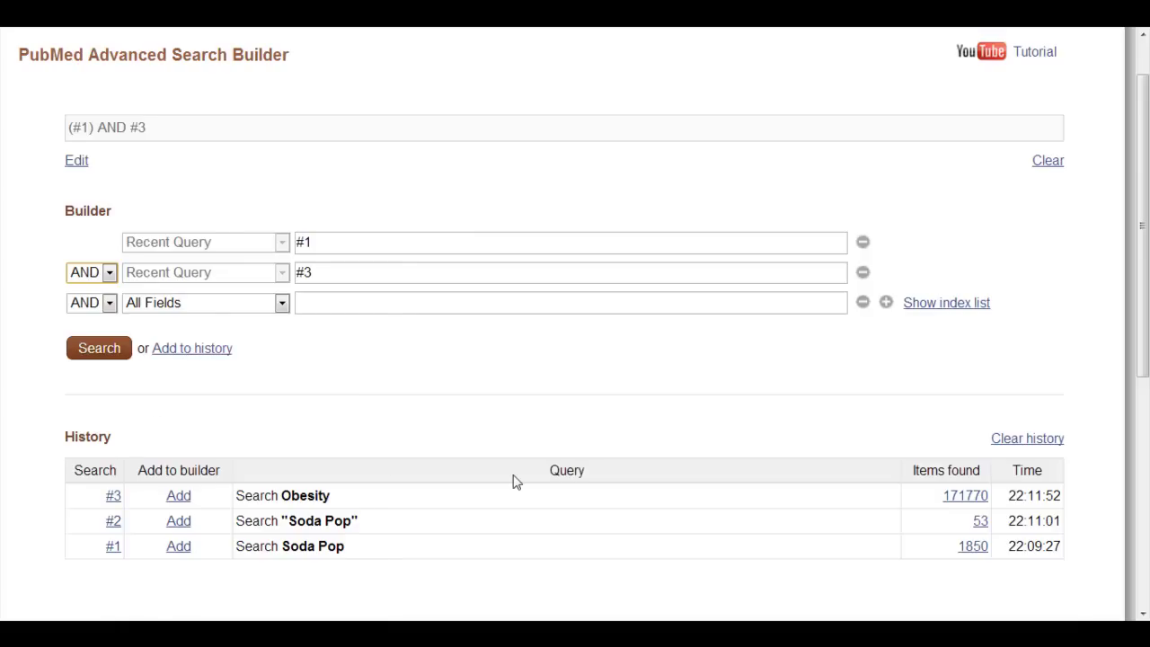
click(220, 353)
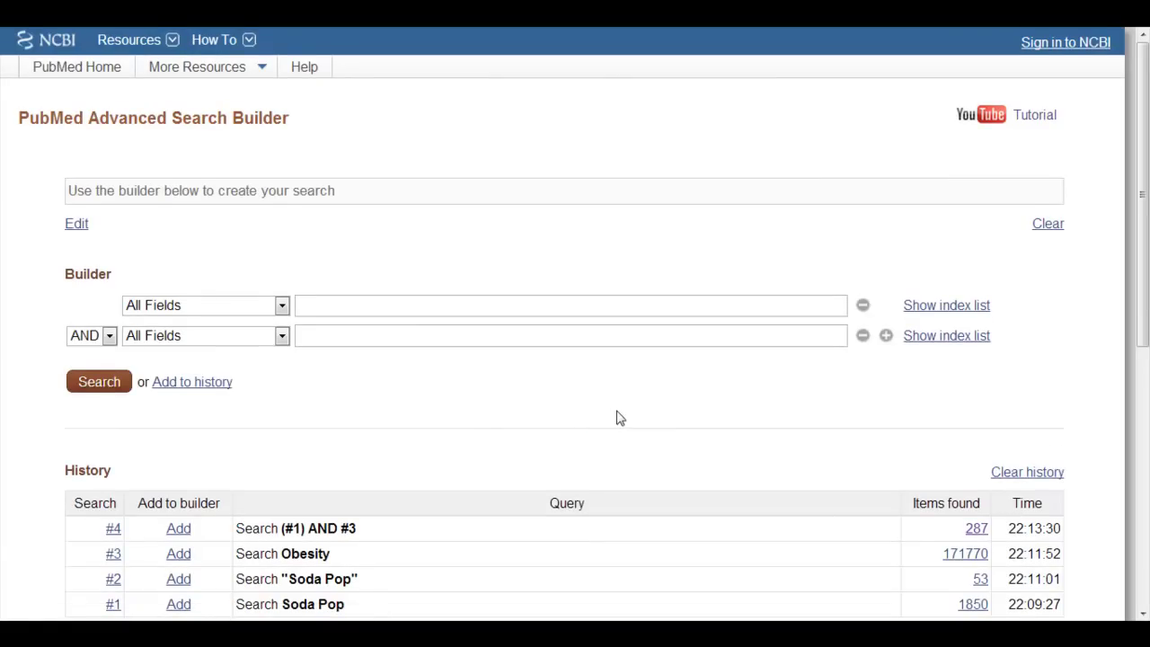
- Open the results of the combined search (#1) AND #3 from the search history
scroll(617, 417, down, 1)
scroll(533, 398, down, 1)
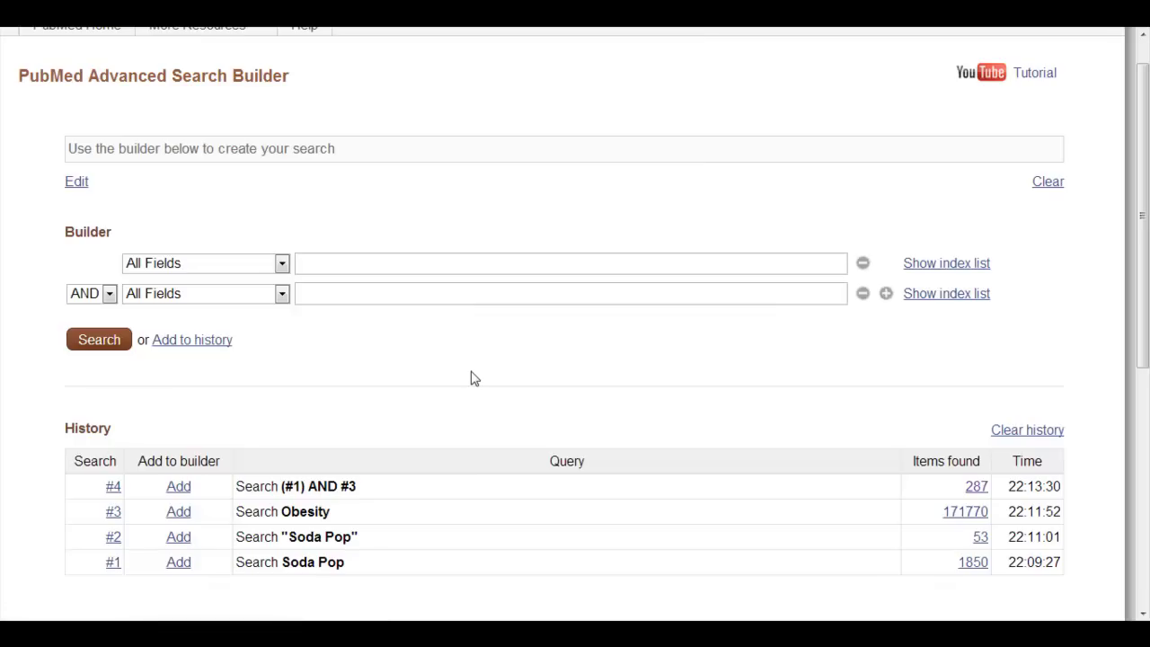
click(980, 491)
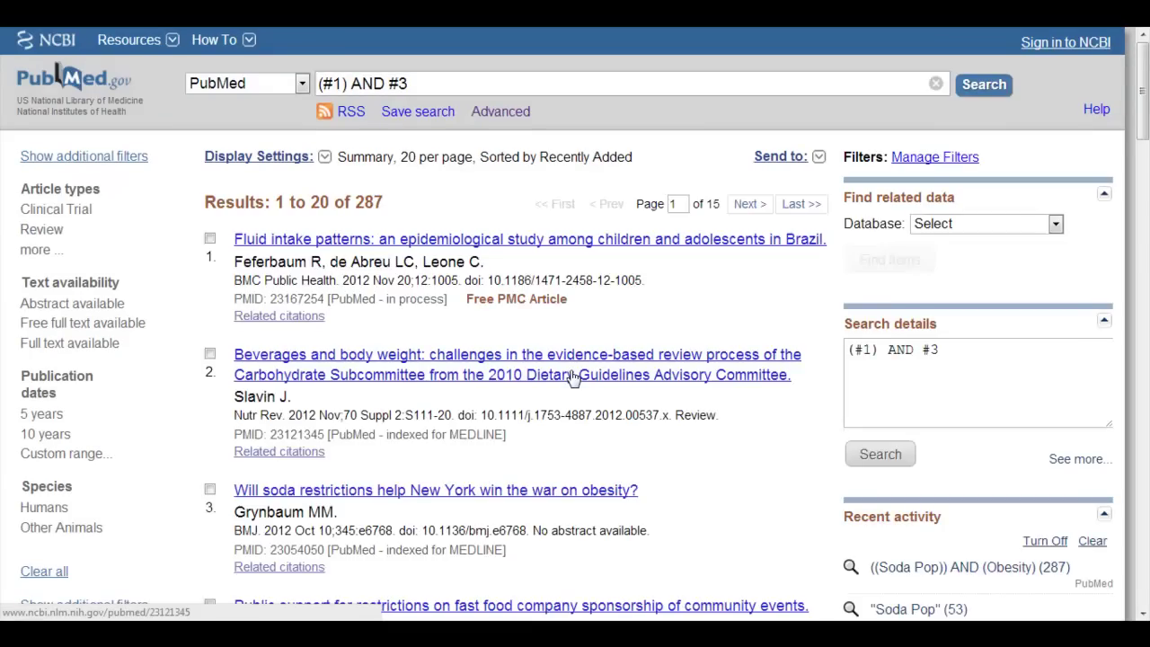
- Change the display format of the combined search results to Abstract
scroll(572, 377, down, 1)
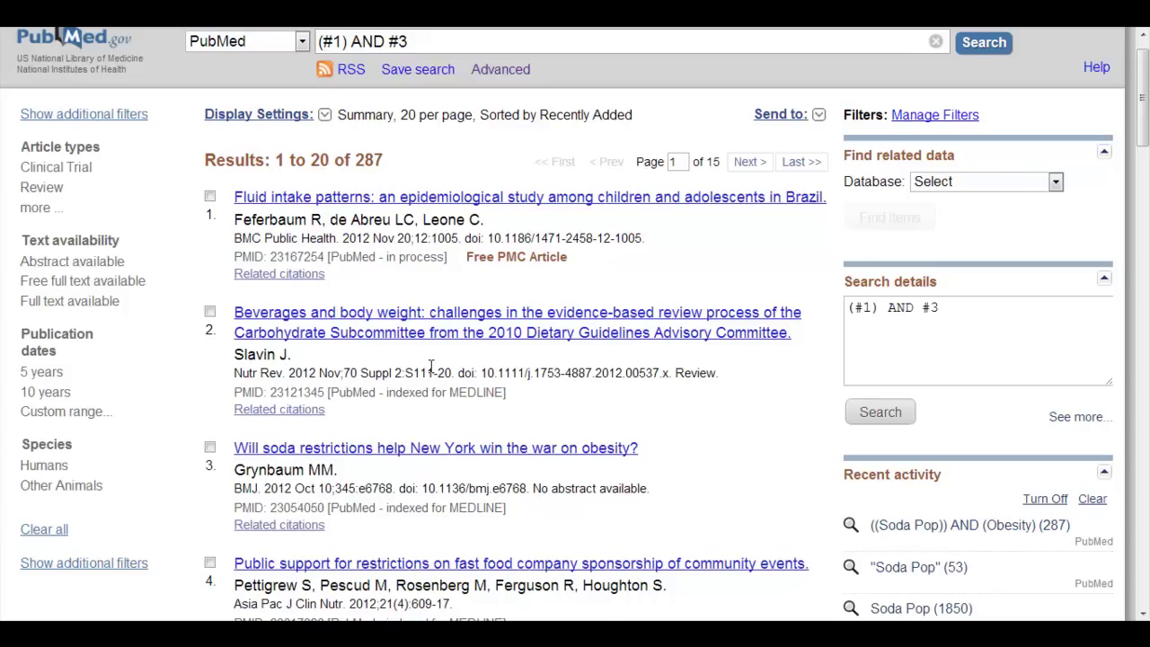
click(325, 116)
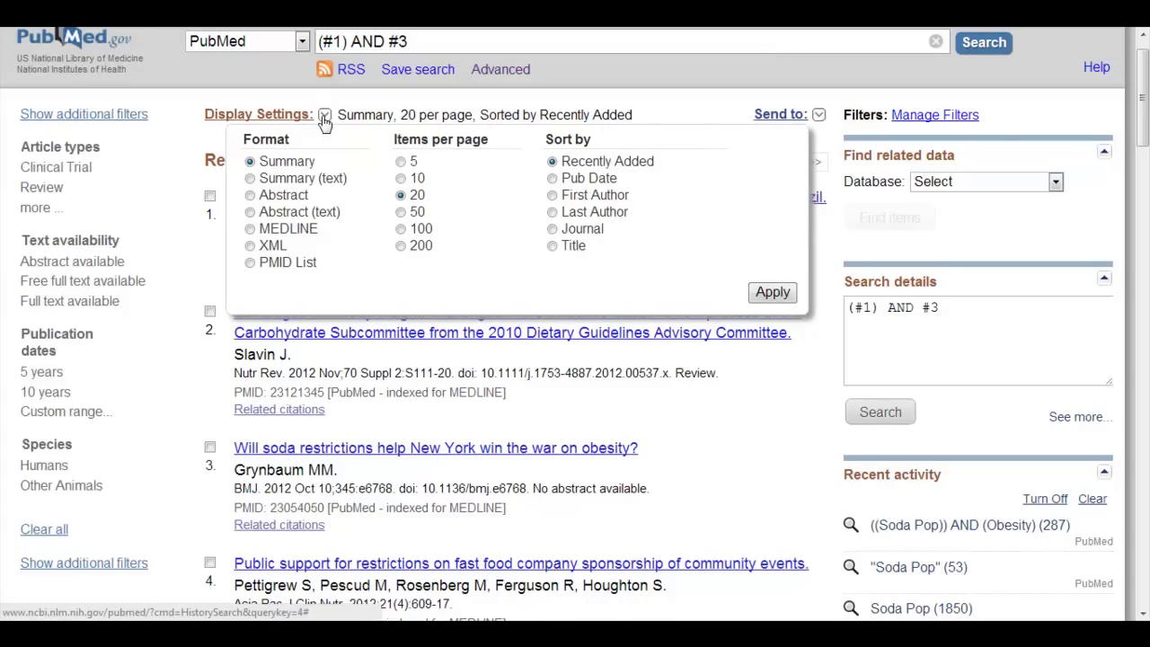
click(251, 196)
click(775, 294)
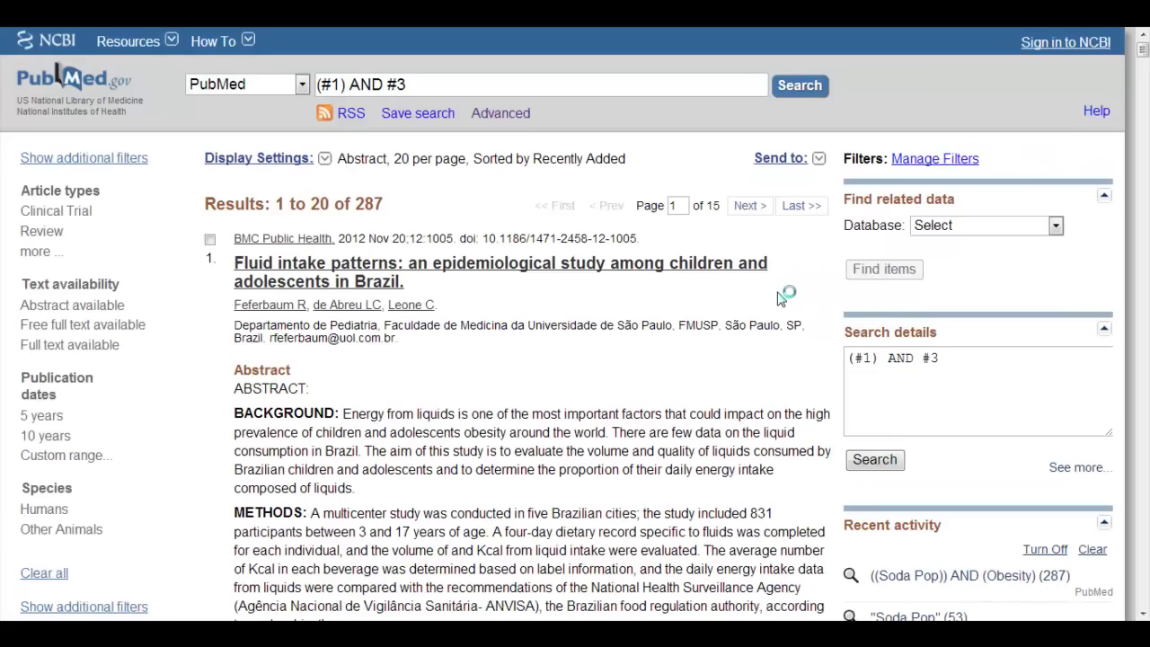
- Look through the abstracts of the first results, including their full-text links, and return to the start of the list
scroll(737, 299, down, 1)
scroll(724, 301, down, 1)
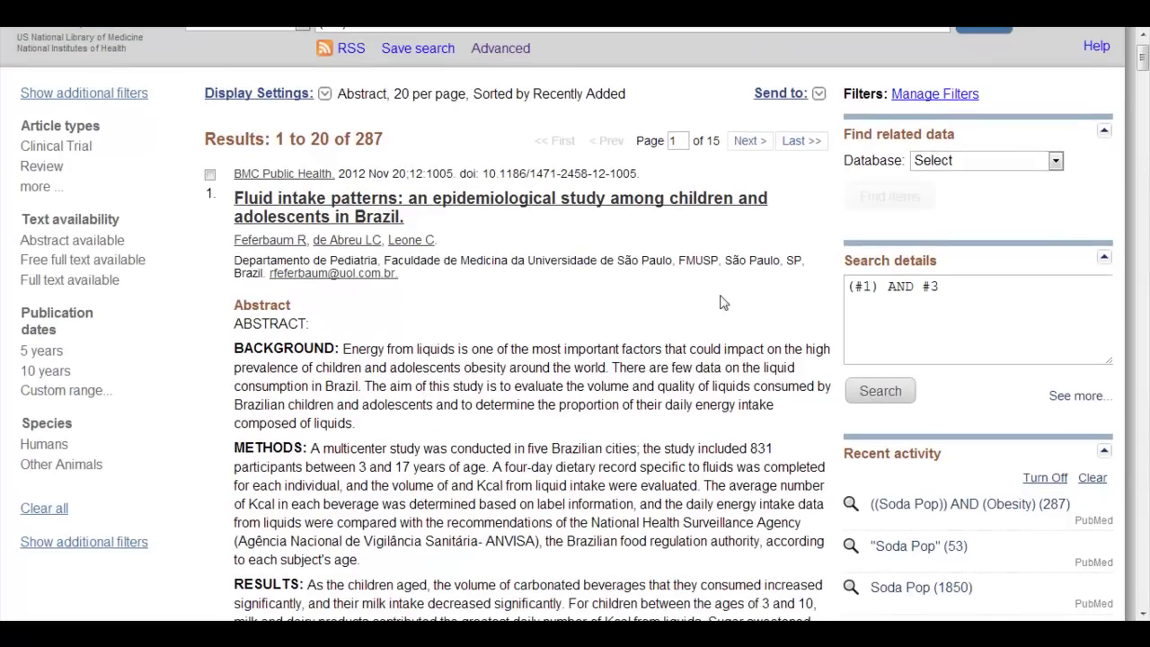
scroll(724, 303, down, 1)
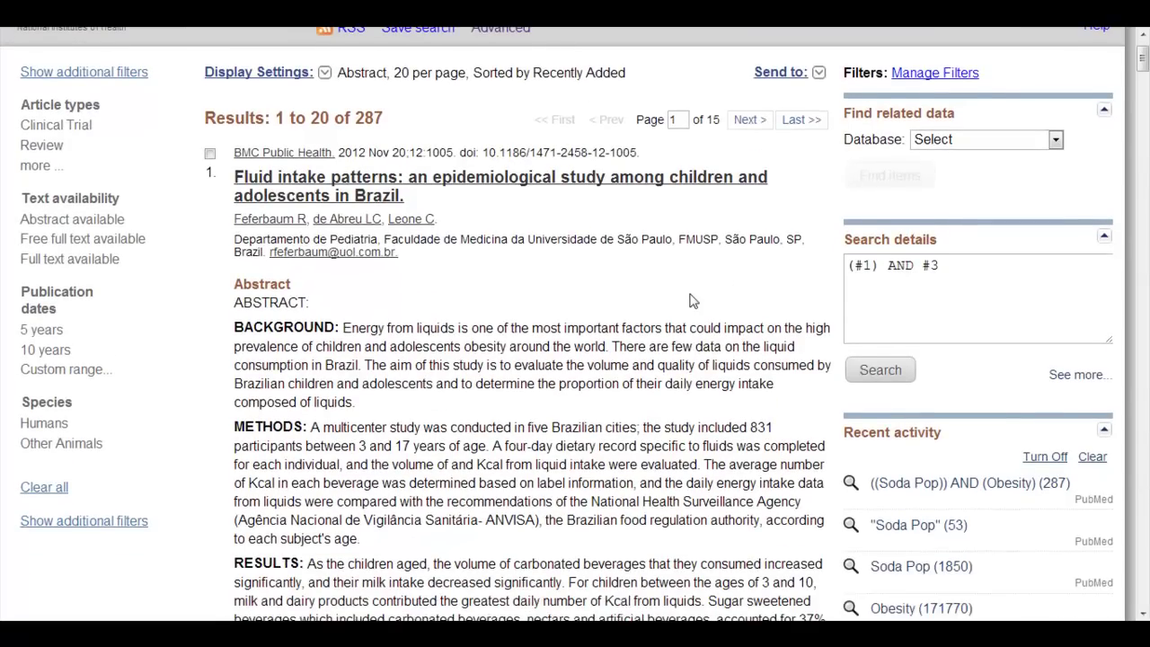
scroll(690, 298, down, 2)
scroll(690, 298, down, 6)
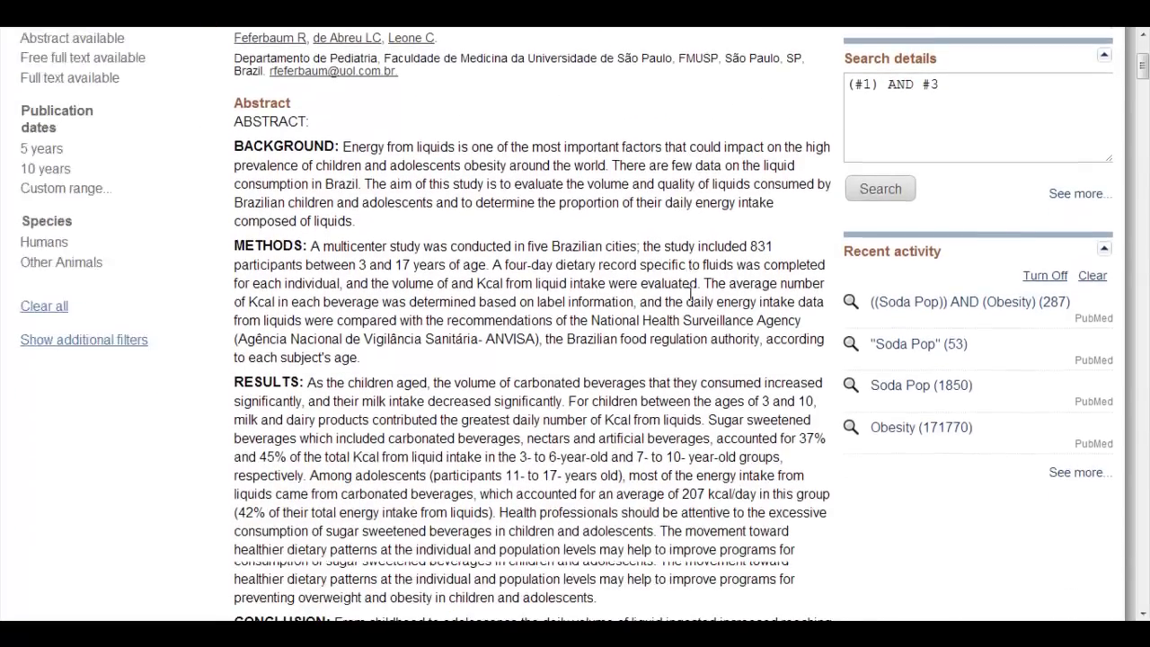
scroll(689, 298, down, 3)
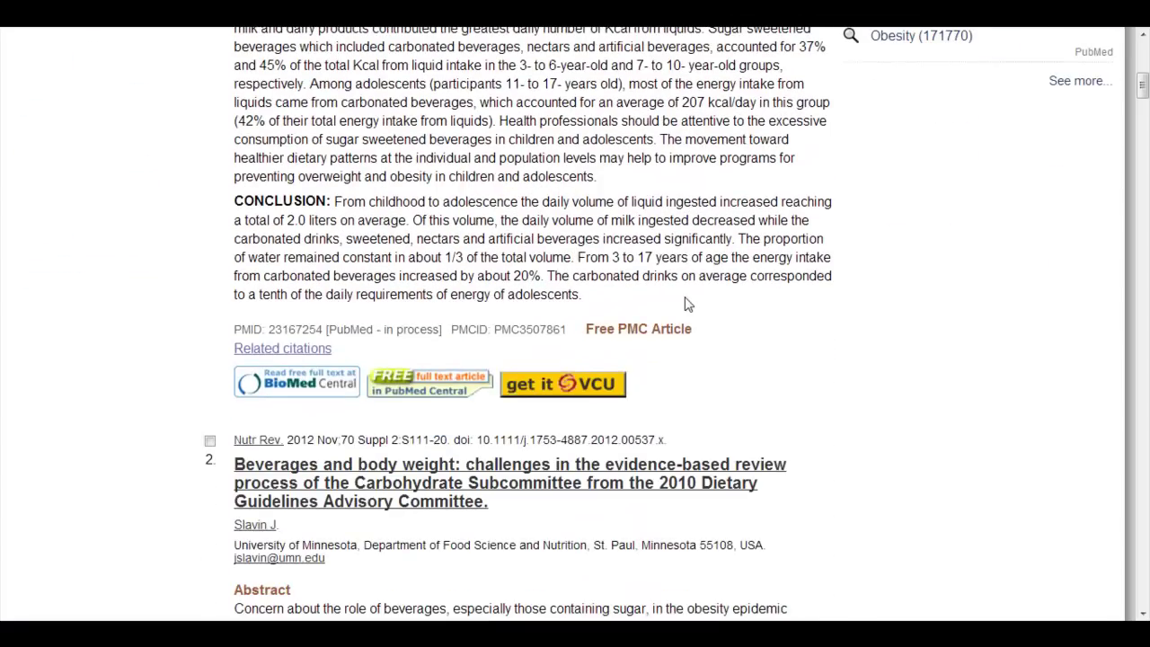
scroll(688, 304, down, 1)
scroll(688, 305, down, 1)
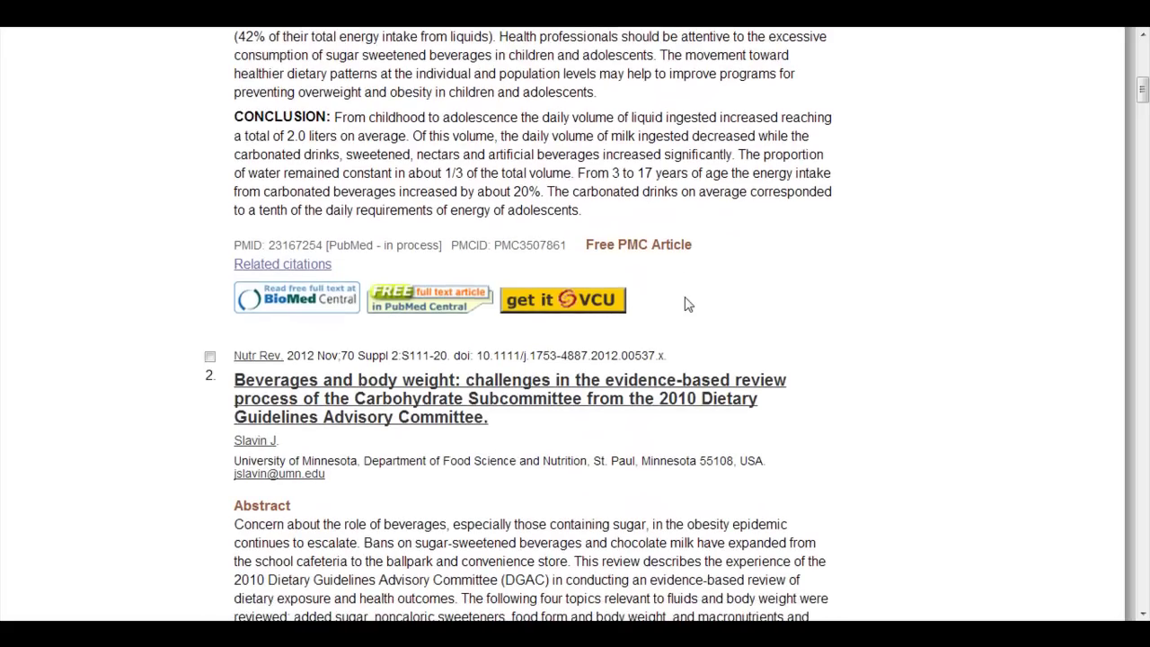
scroll(688, 304, down, 1)
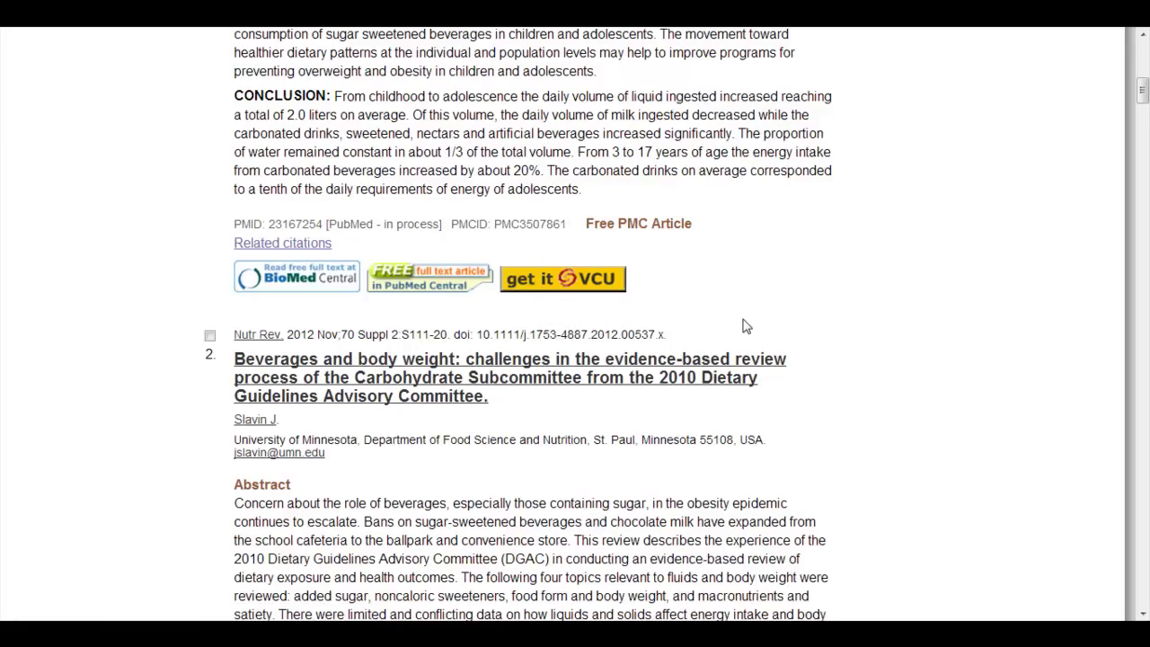
scroll(745, 327, down, 5)
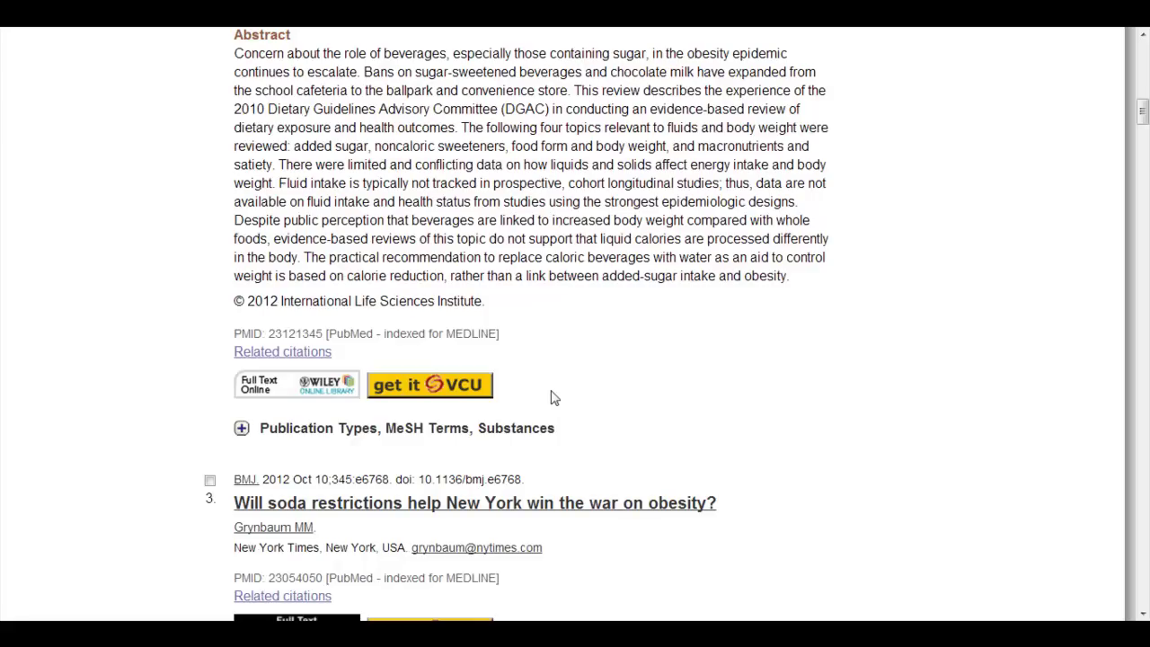
scroll(555, 398, up, 15)
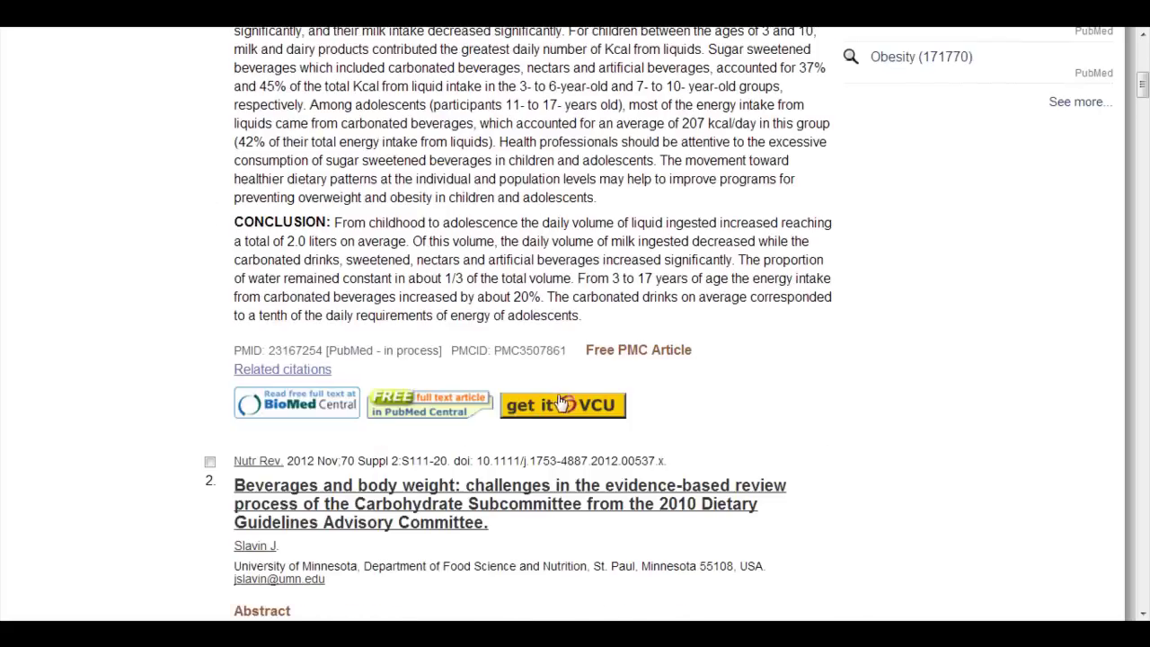
scroll(565, 400, up, 1)
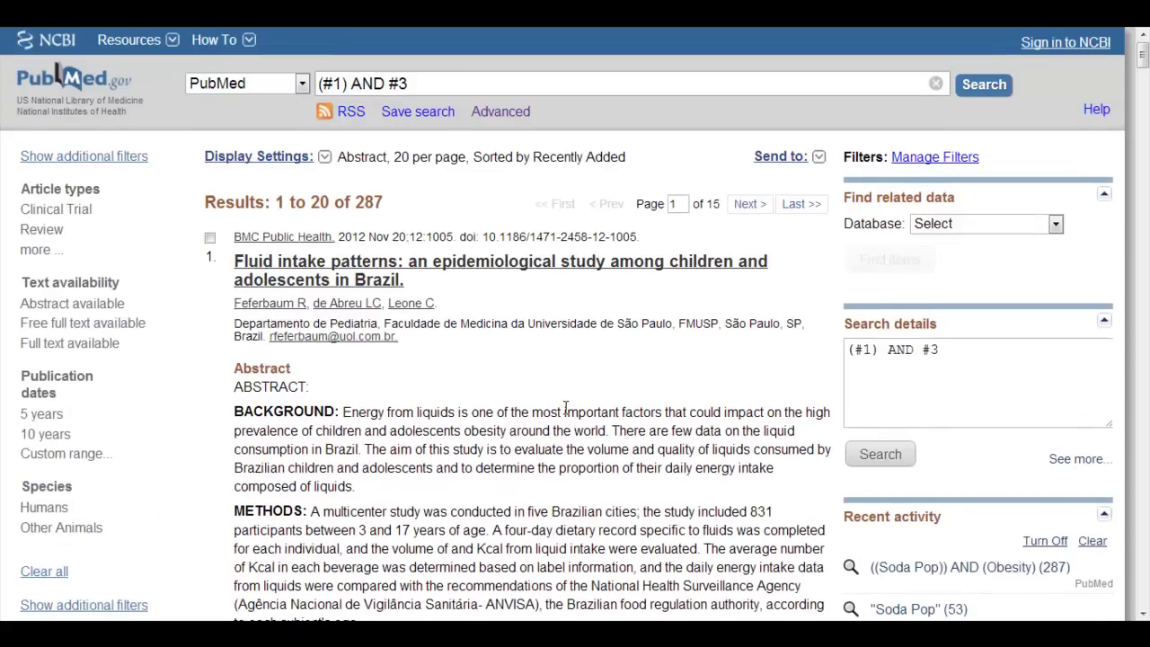